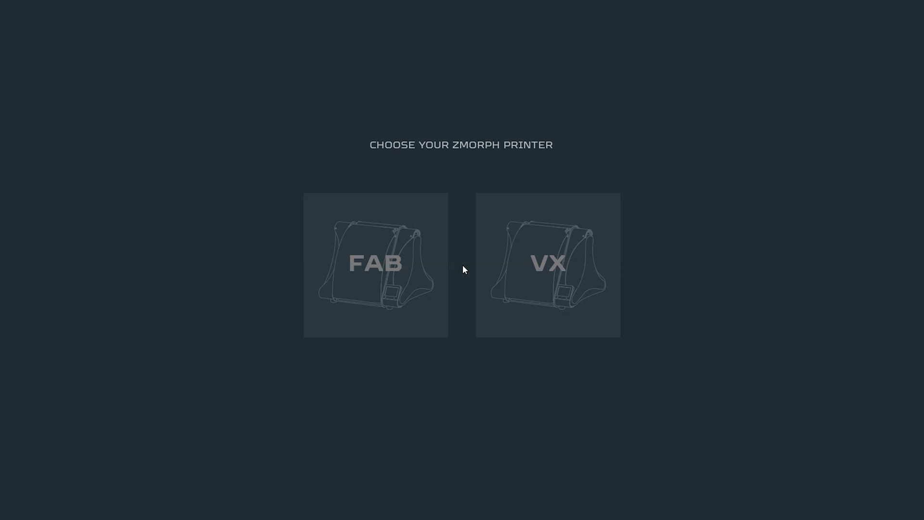
# Start the FAB printer workspace with the Laser Toolhead selected.
pyautogui.click(406, 264)
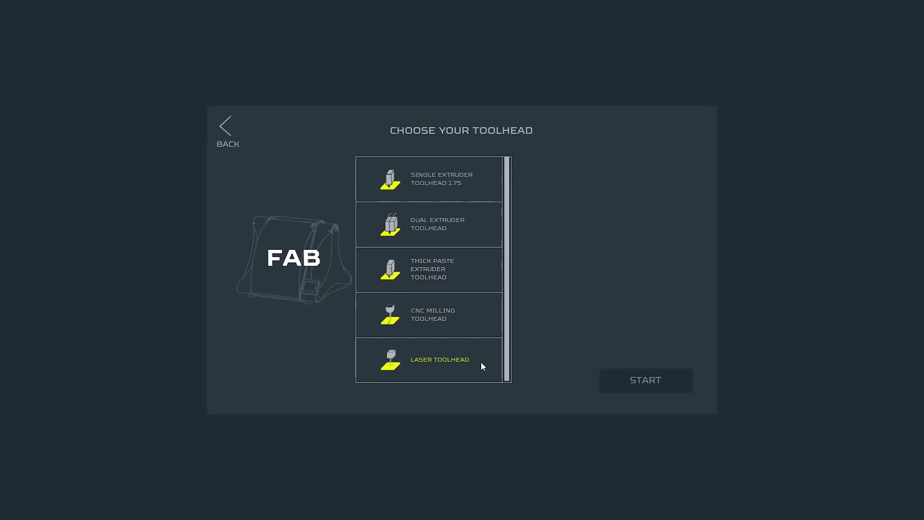
pyautogui.click(443, 367)
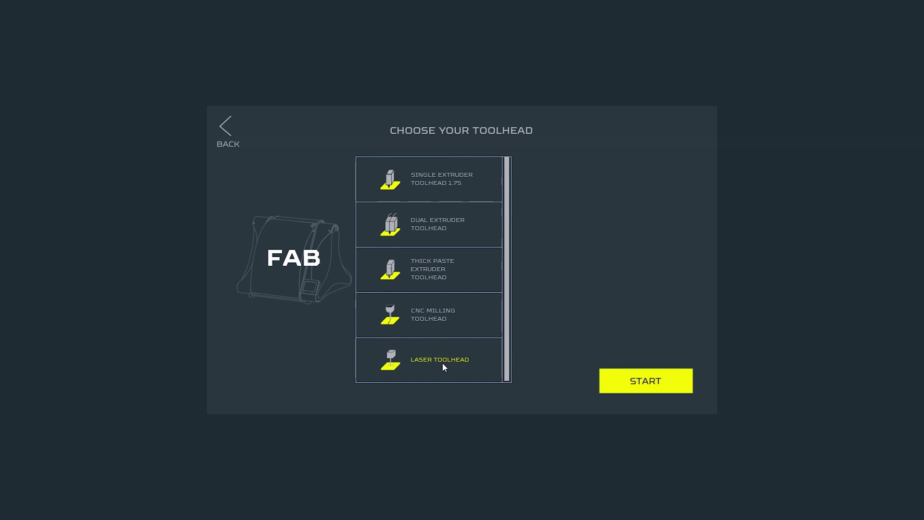
pyautogui.click(644, 382)
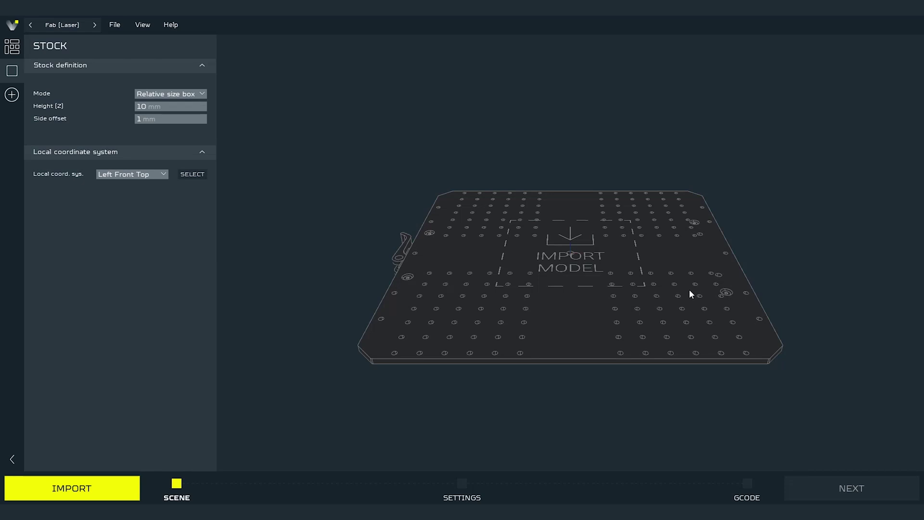
# Import the DXF design onto the centre of the laser bed inside its stock block.
pyautogui.click(577, 238)
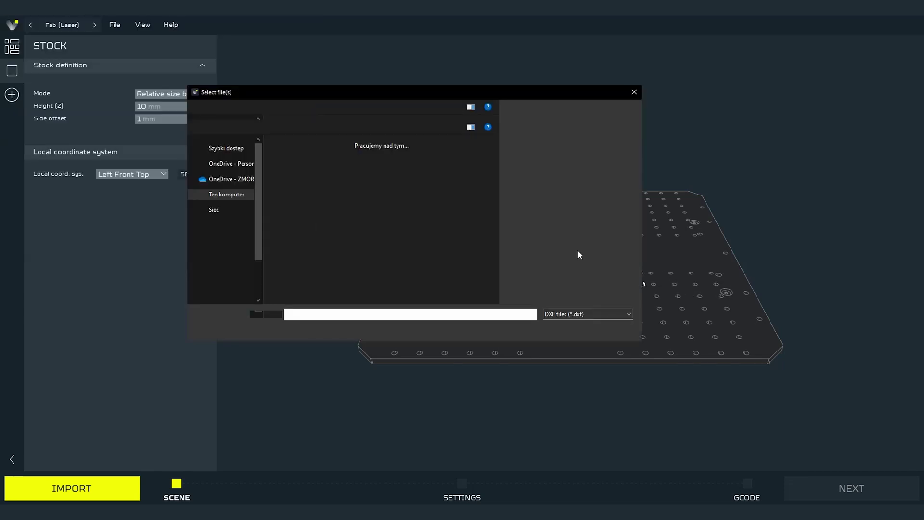
pyautogui.doubleClick(338, 157)
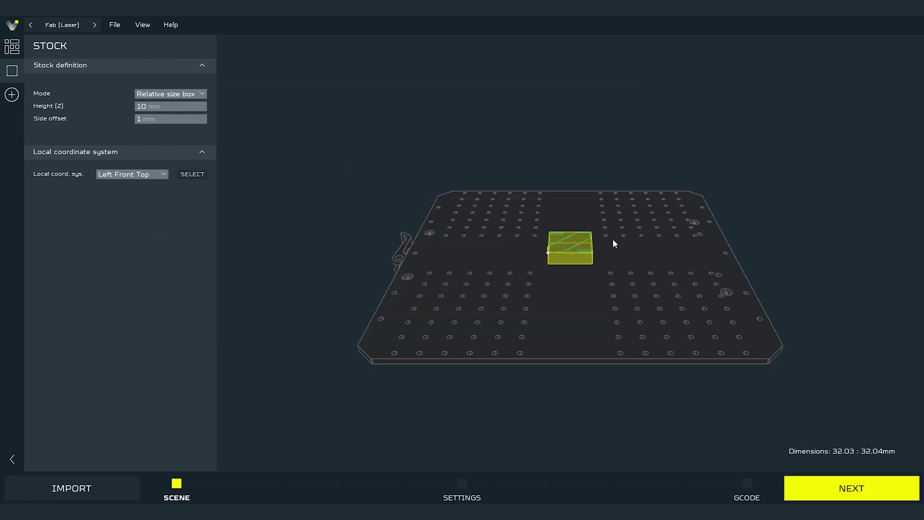
pyautogui.moveTo(622, 251); pyautogui.dragTo(624, 285)
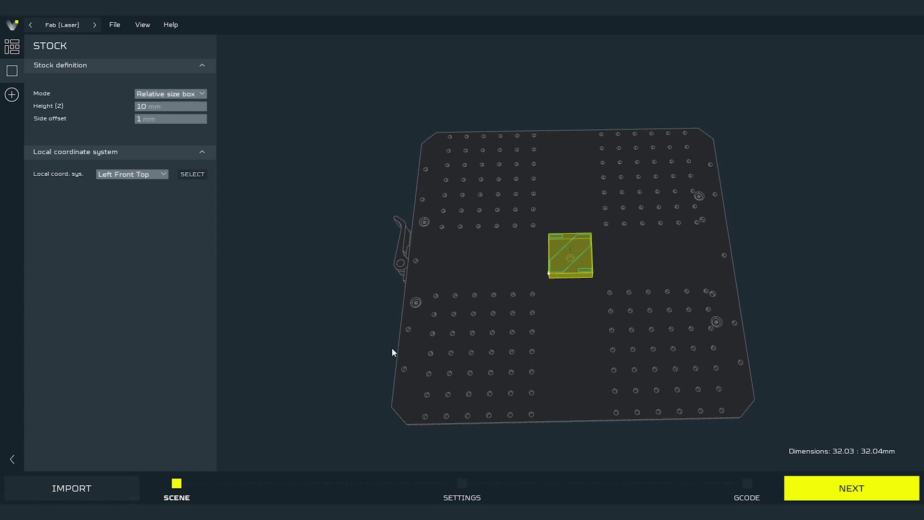
pyautogui.scroll(1, 524, 265)
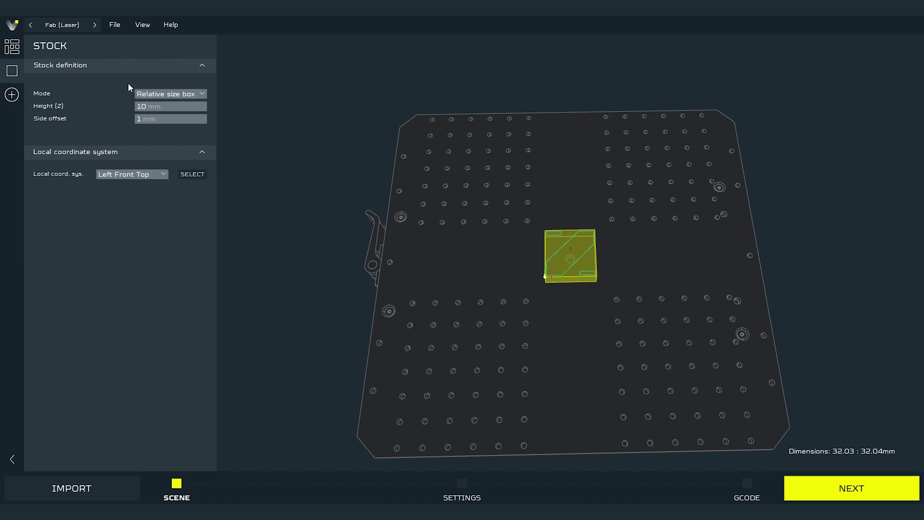
# In DXF Arrangement, scale Layer 0 up to 3.55 times with the Scale slider.
pyautogui.click(10, 48)
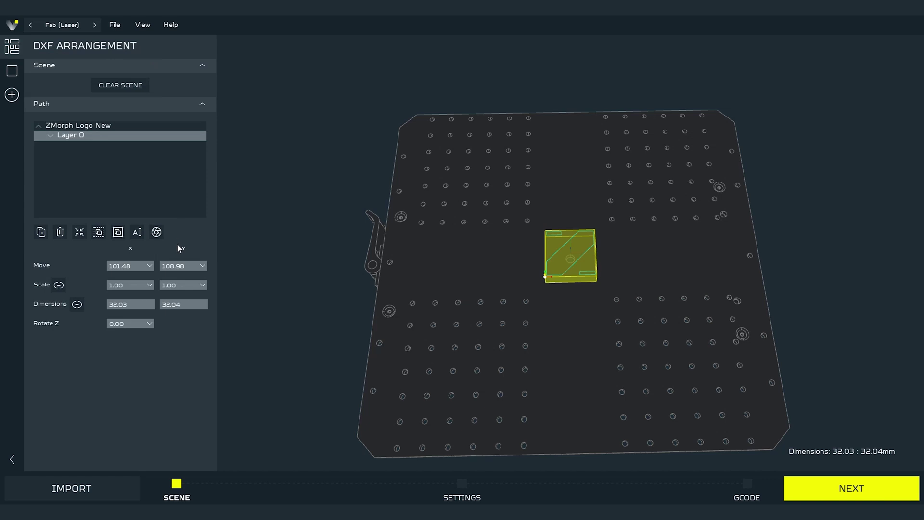
pyautogui.click(143, 286)
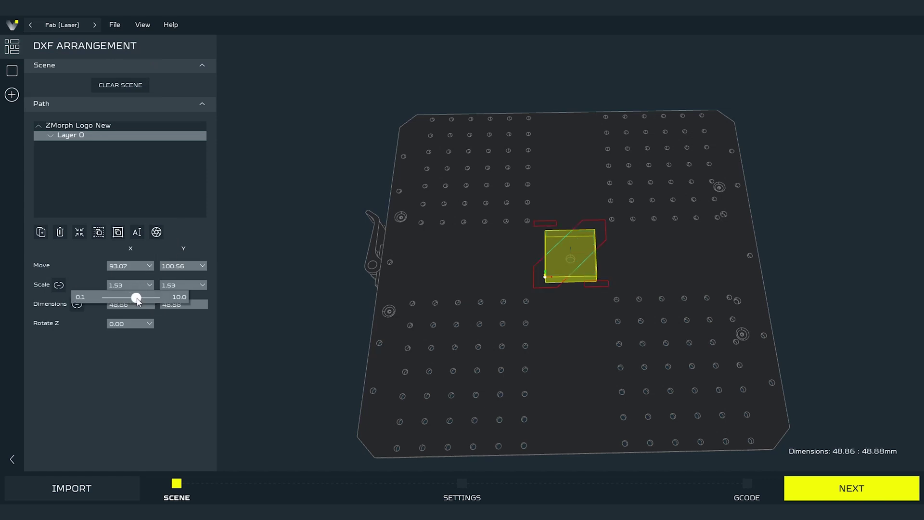
pyautogui.moveTo(138, 301); pyautogui.dragTo(148, 301)
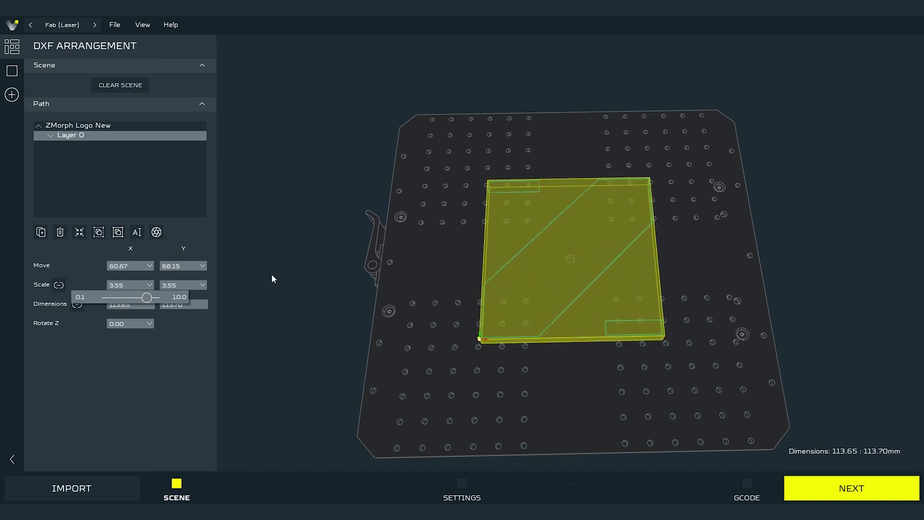
pyautogui.click(382, 254)
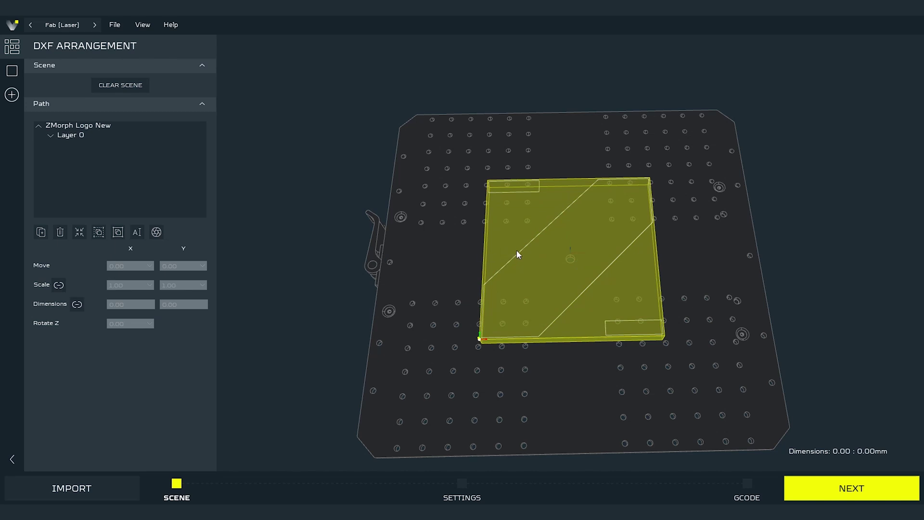
# Reselect Layer 0 and bring its scale back down to 1.41, about 45 mm square.
pyautogui.click(81, 135)
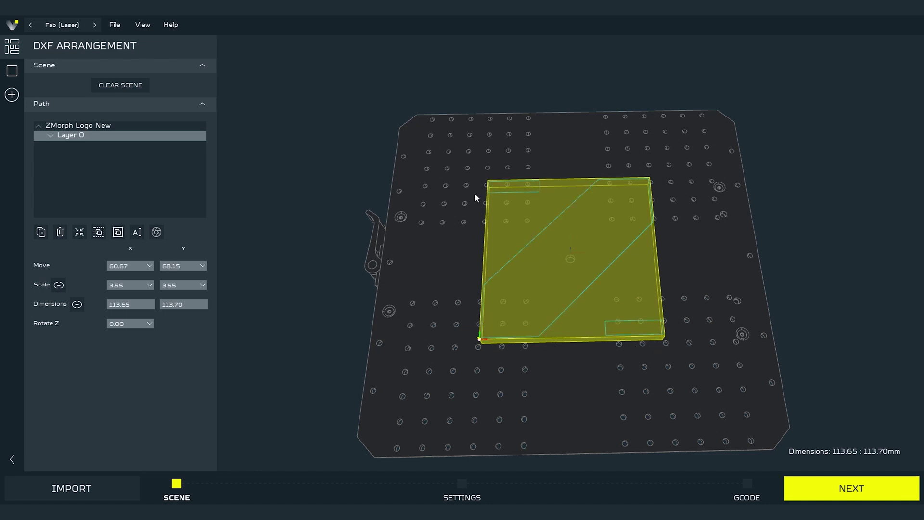
pyautogui.click(149, 286)
pyautogui.moveTo(147, 297); pyautogui.dragTo(135, 298)
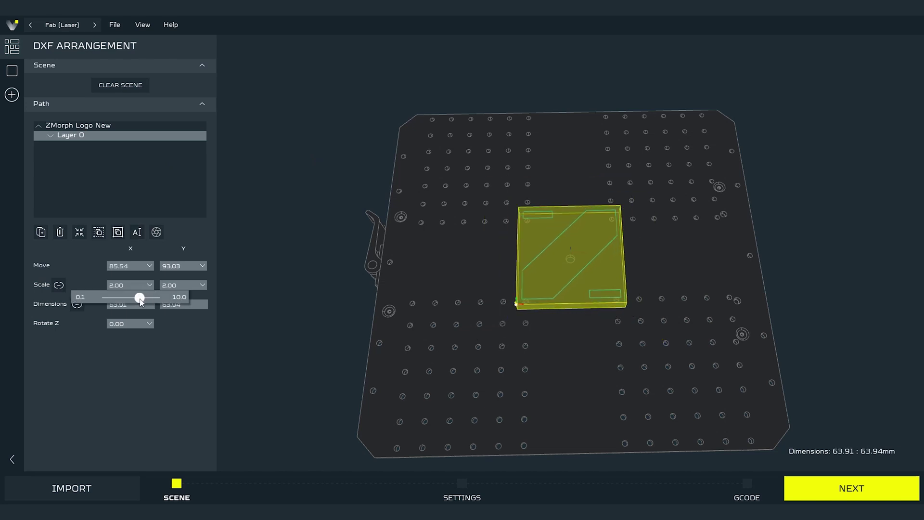
pyautogui.click(13, 73)
pyautogui.click(167, 94)
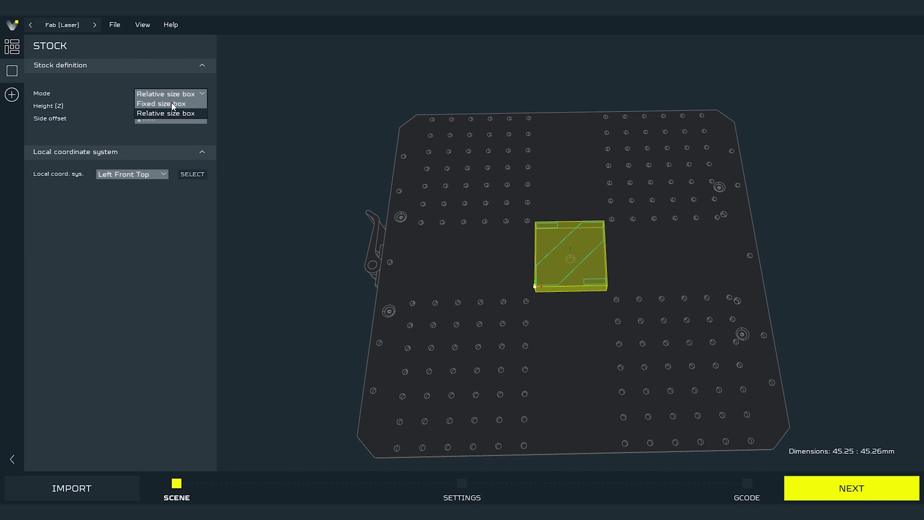
pyautogui.click(173, 104)
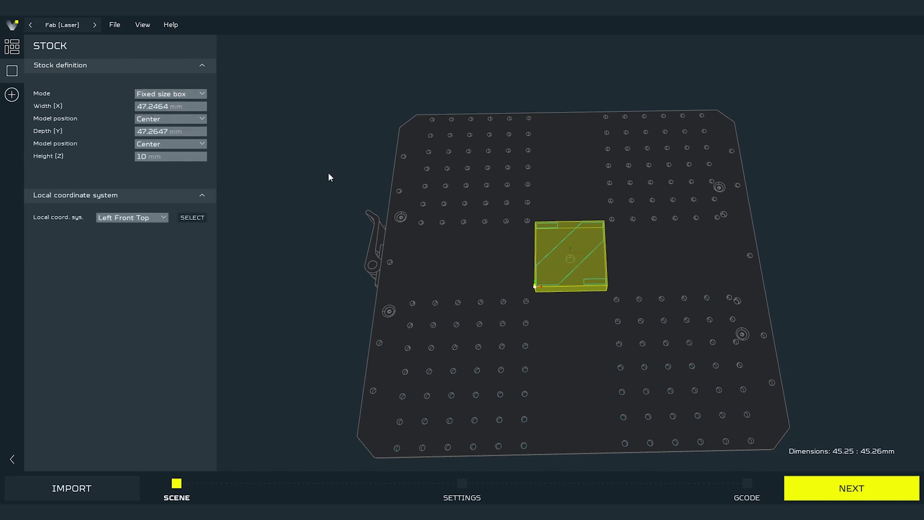
pyautogui.click(193, 109)
pyautogui.doubleClick(193, 110)
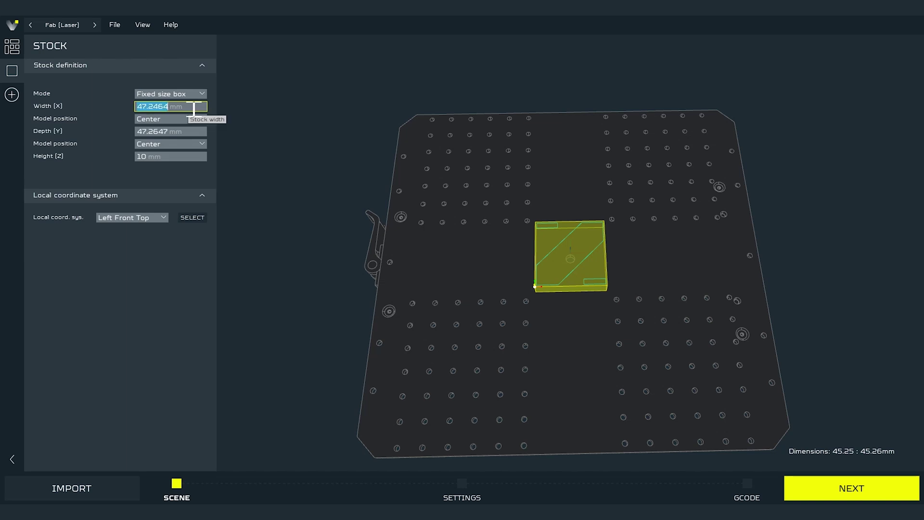
pyautogui.write('100')
pyautogui.press('Return')
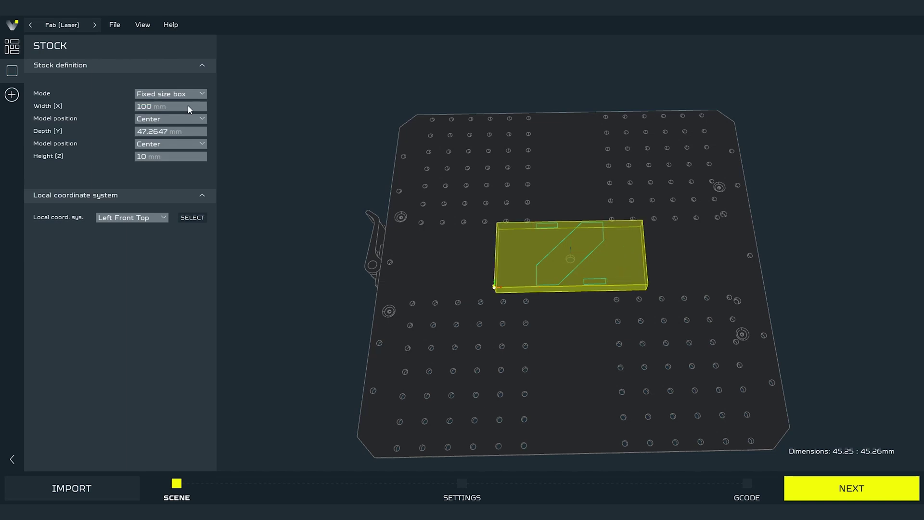
pyautogui.doubleClick(166, 131)
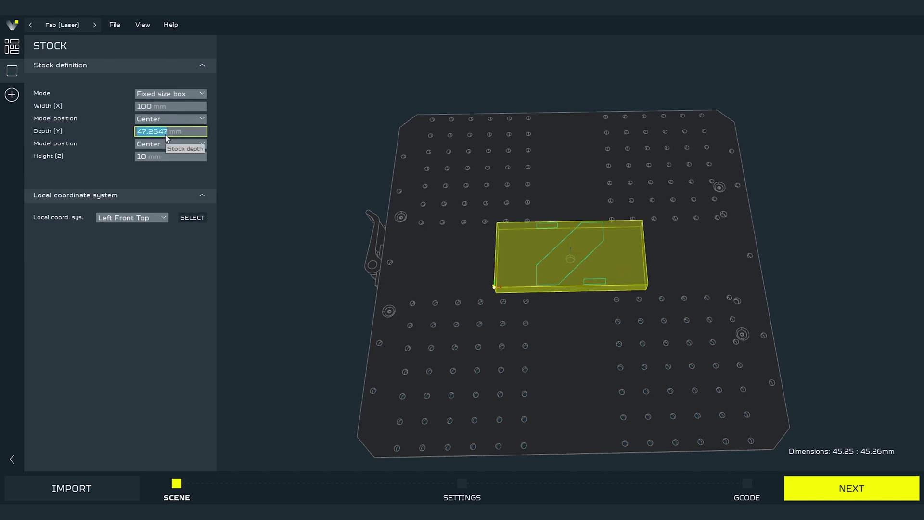
pyautogui.write('200')
pyautogui.press('Return')
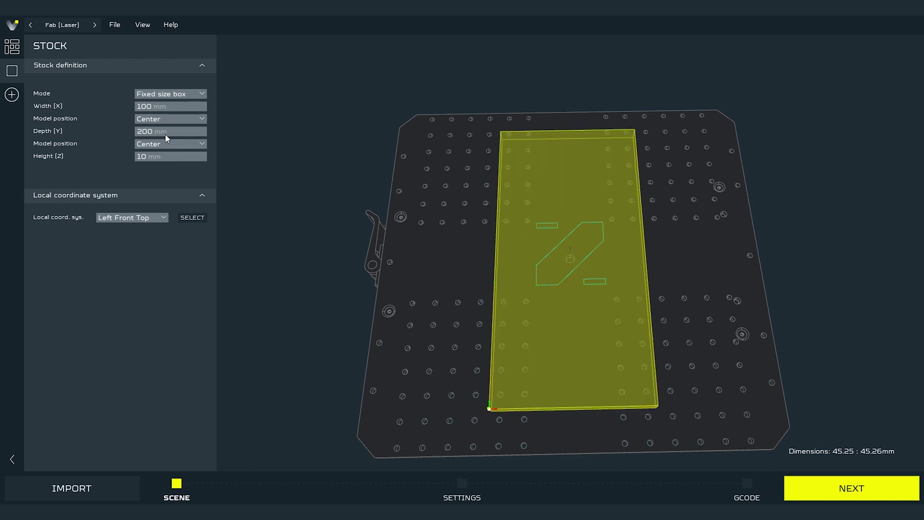
pyautogui.doubleClick(169, 159)
pyautogui.write('6')
pyautogui.press('Return')
pyautogui.click(18, 46)
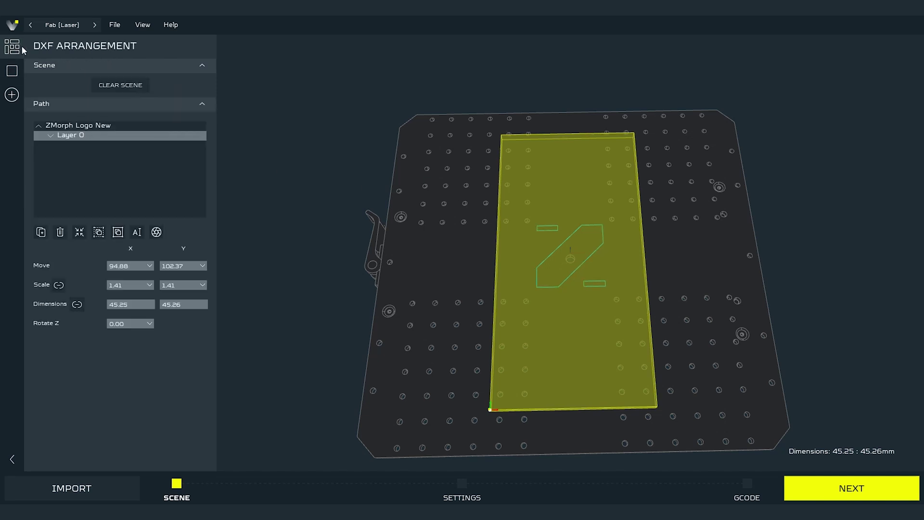
pyautogui.click(147, 283)
pyautogui.moveTo(141, 299); pyautogui.dragTo(145, 300)
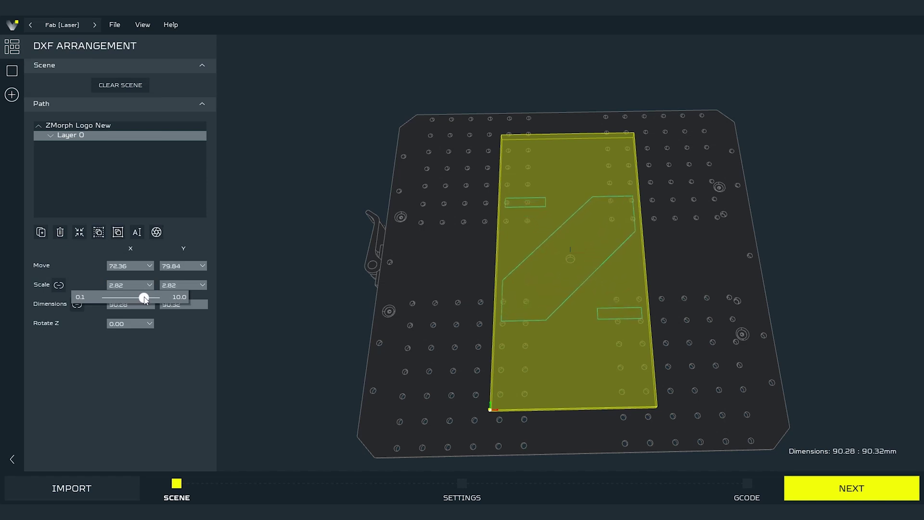
pyautogui.click(285, 277)
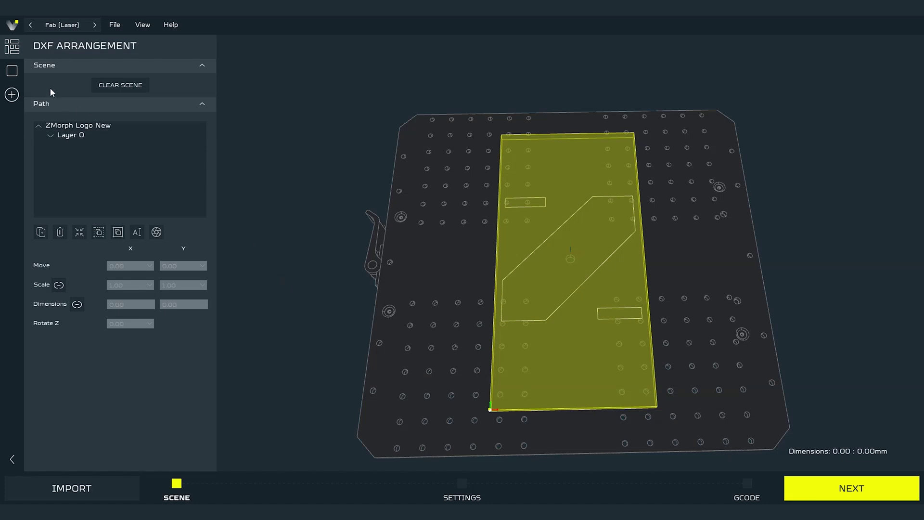
# Keep the stock's local coordinate system origin at Left Front Top.
pyautogui.click(19, 69)
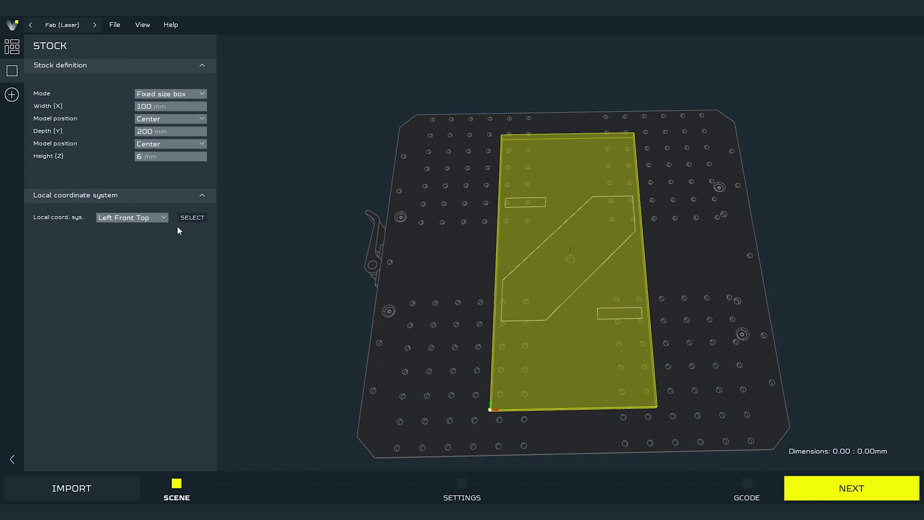
pyautogui.click(164, 218)
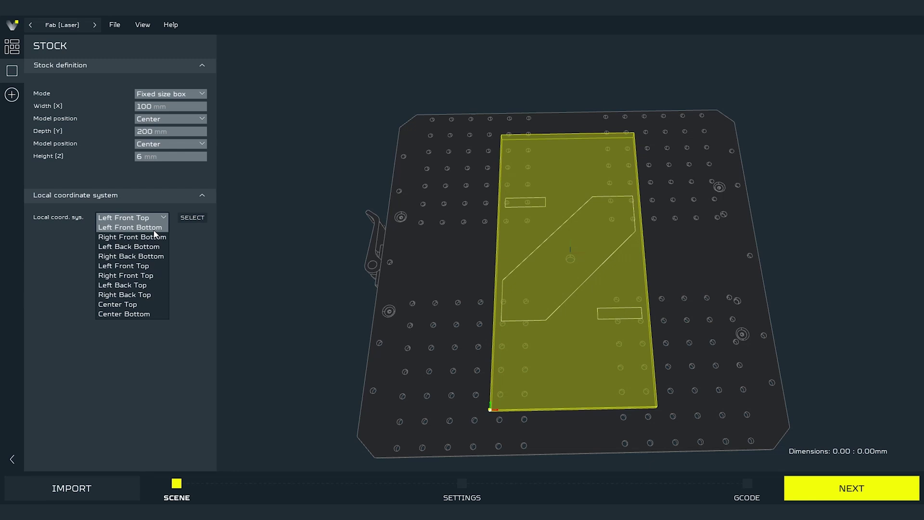
pyautogui.click(154, 266)
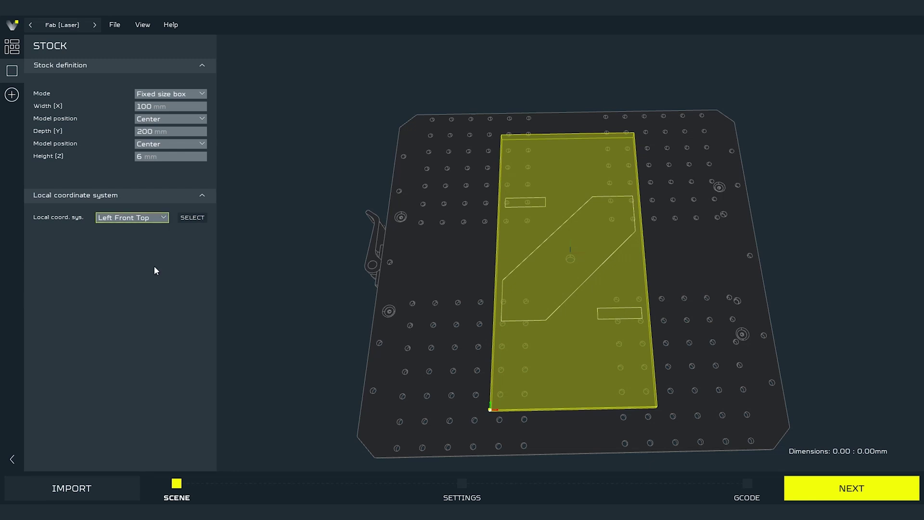
pyautogui.moveTo(362, 324); pyautogui.dragTo(522, 327, button='middle')
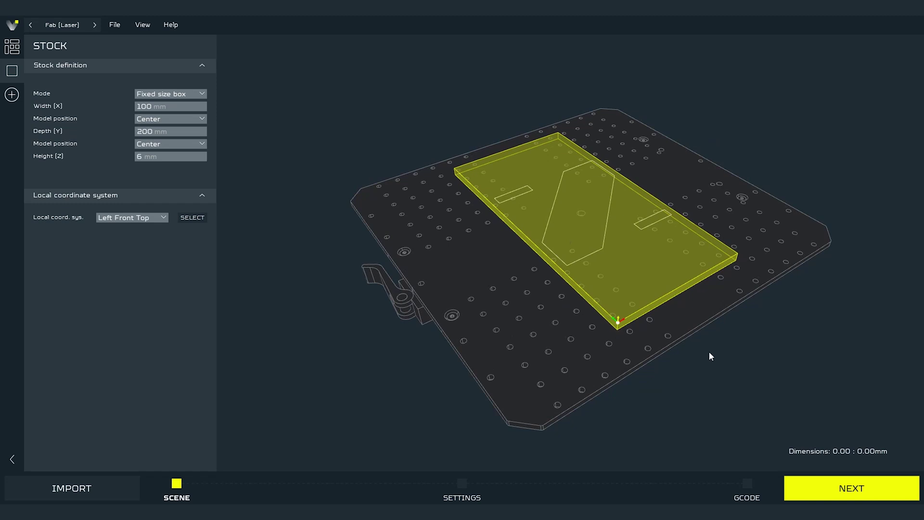
# Advance to Laser Settings and show the full material preset list via See More.
pyautogui.click(846, 490)
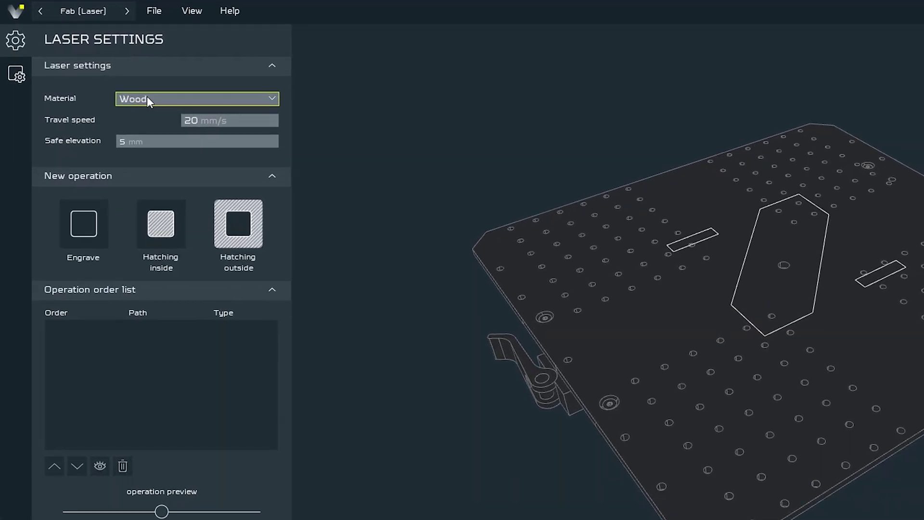
pyautogui.click(111, 88)
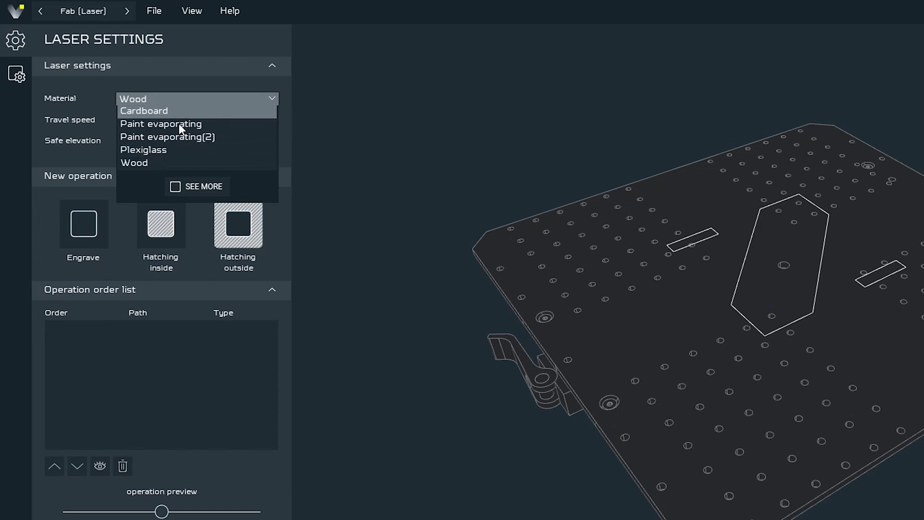
pyautogui.click(194, 184)
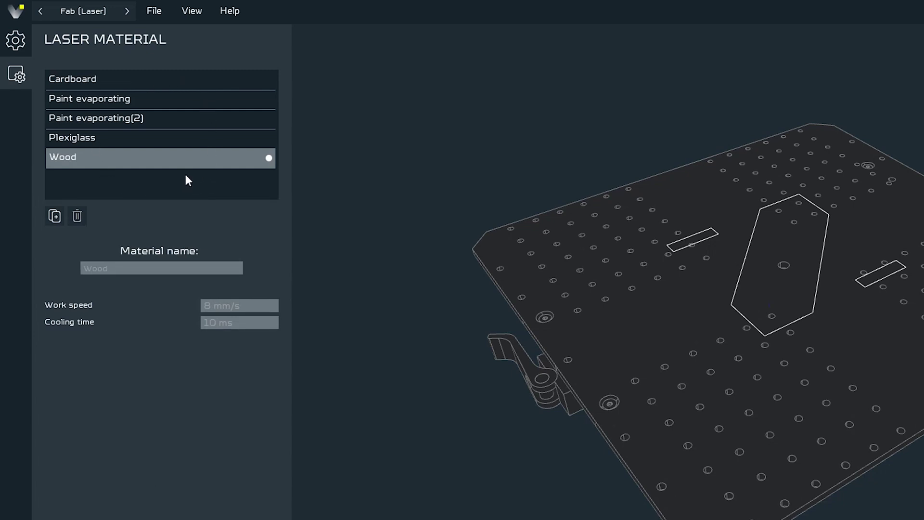
# Duplicate the Wood preset and clear its Wood(2) name to rename it Example.
pyautogui.click(55, 215)
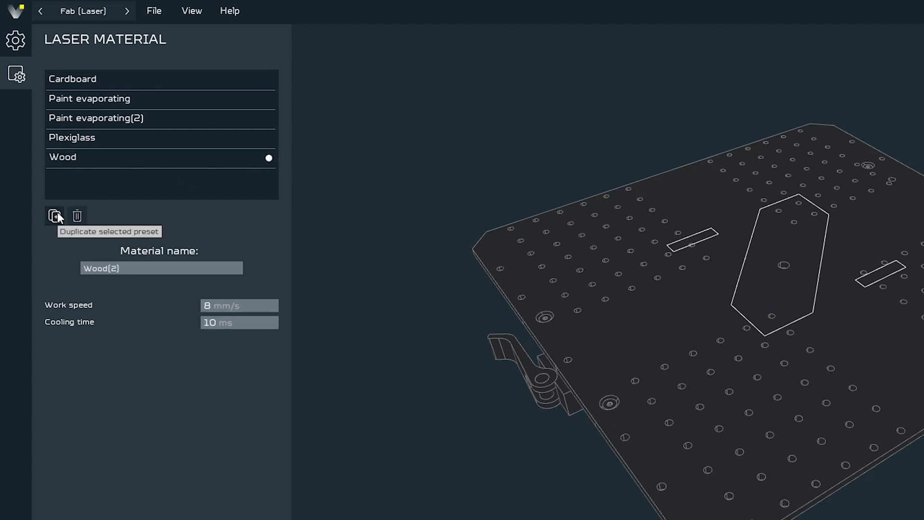
pyautogui.click(214, 304)
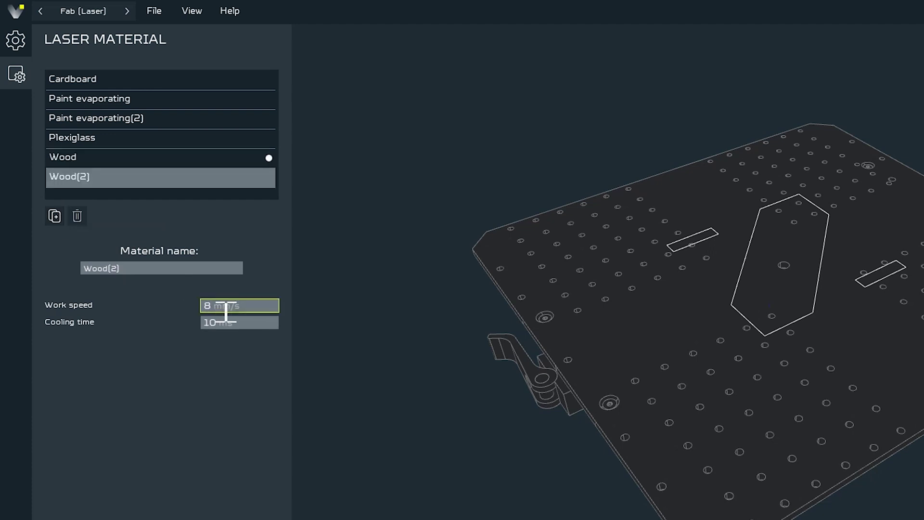
pyautogui.click(228, 323)
pyautogui.click(155, 269)
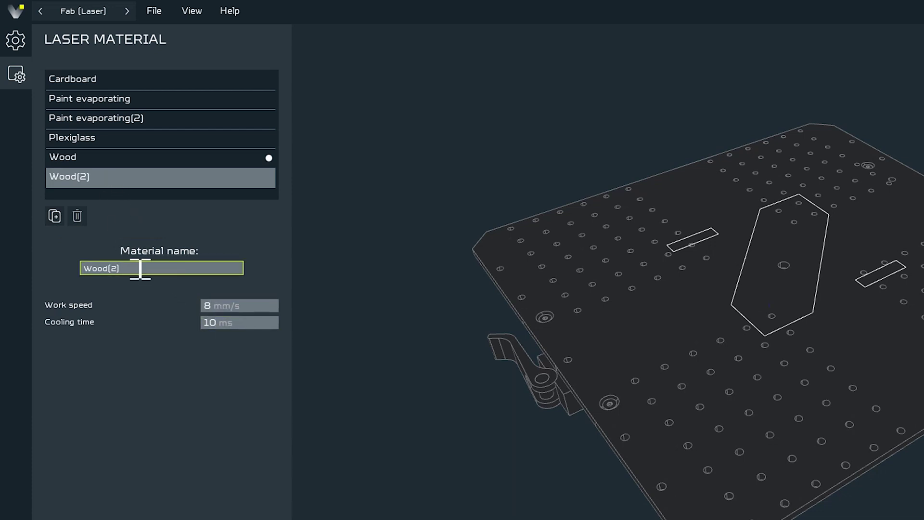
pyautogui.doubleClick(140, 269)
pyautogui.press('BackSpace')
pyautogui.write('Example')
# Confirm the Example preset name, try it as material, then switch back to Wood.
pyautogui.press('Return')
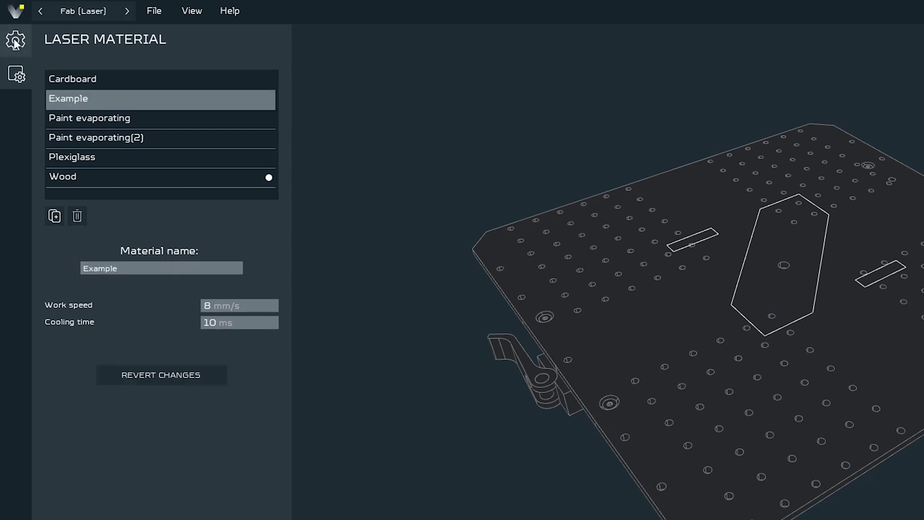
pyautogui.click(16, 40)
pyautogui.click(143, 94)
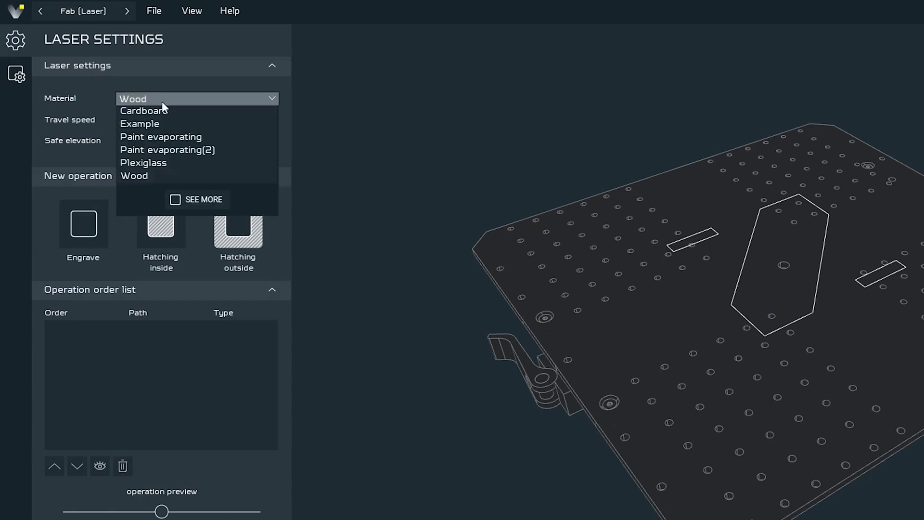
pyautogui.click(193, 125)
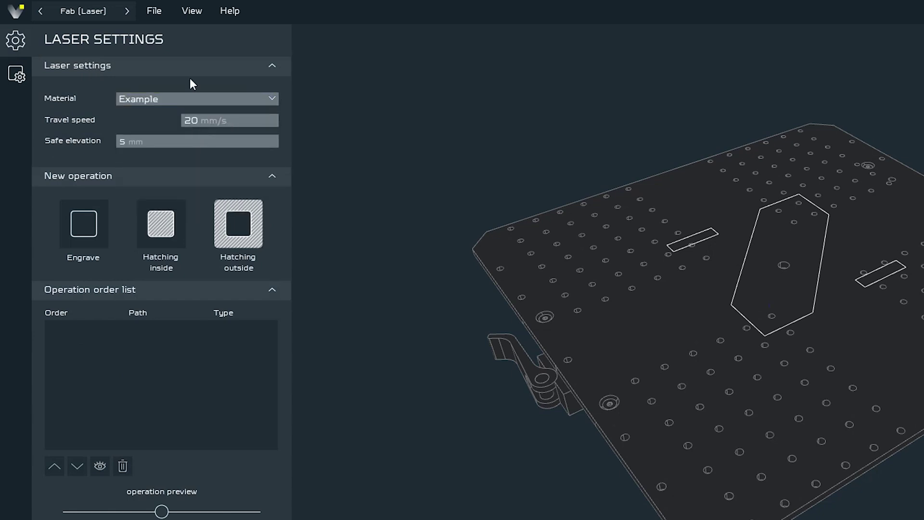
pyautogui.click(174, 98)
pyautogui.click(171, 177)
# Set the safe elevation to 0 mm.
pyautogui.click(190, 142)
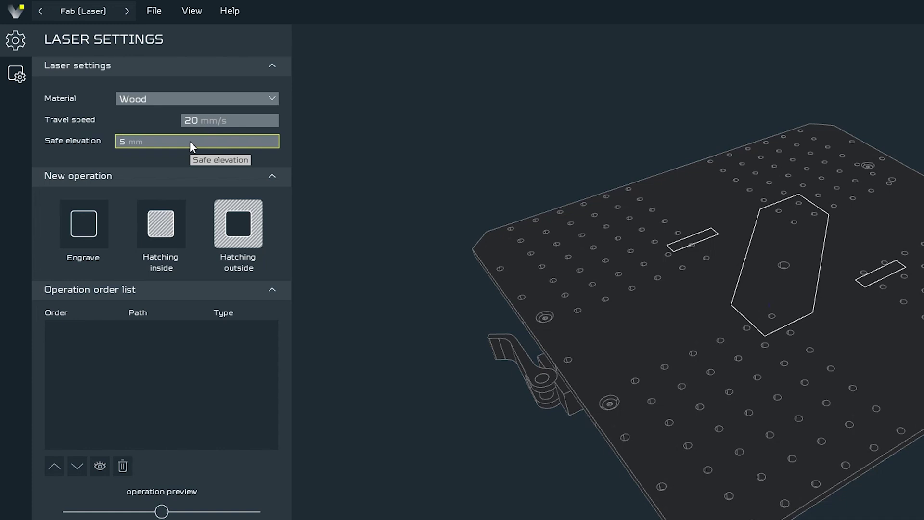
pyautogui.doubleClick(191, 141)
pyautogui.write('0')
pyautogui.press('Return')
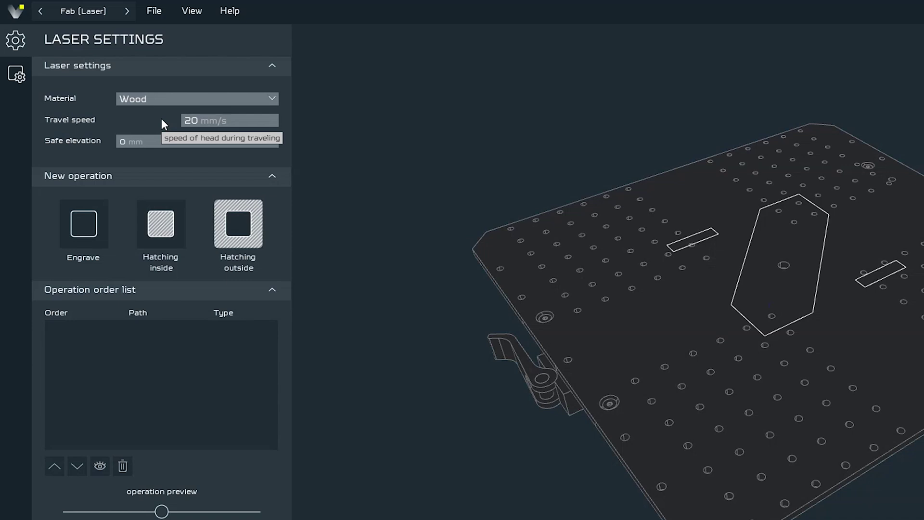
# Add an Engrave operation applied to all paths of Layer 0.
pyautogui.click(90, 225)
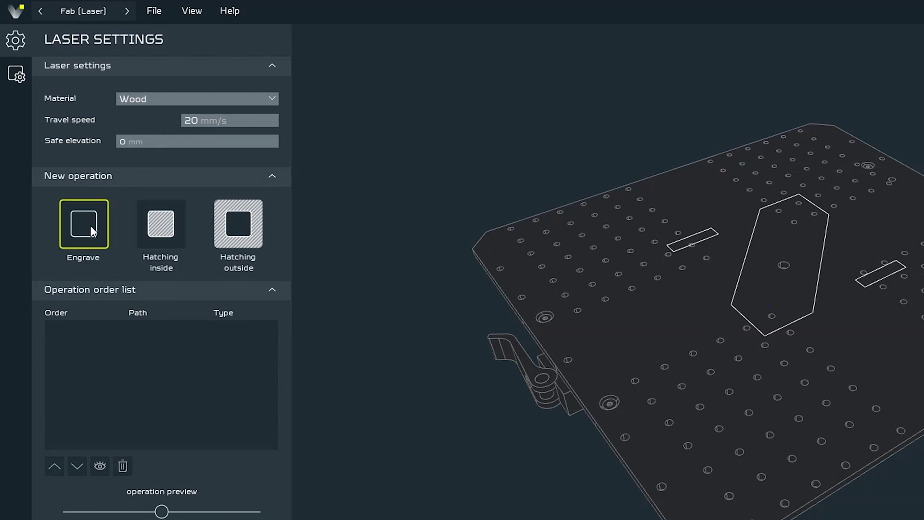
pyautogui.click(91, 226)
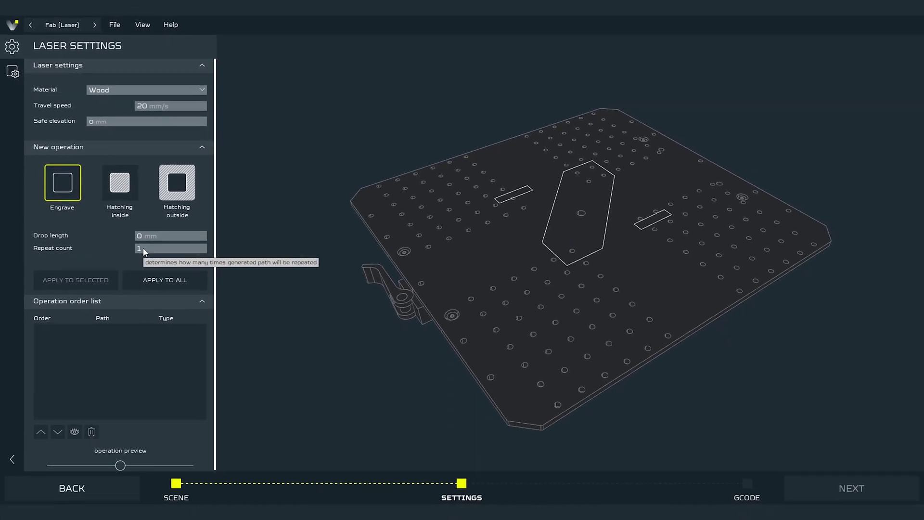
pyautogui.click(168, 279)
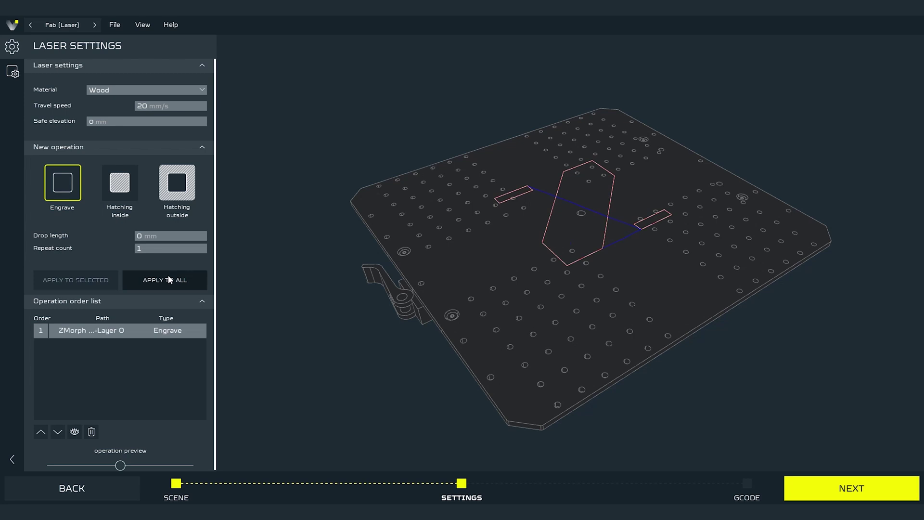
pyautogui.moveTo(639, 194); pyautogui.dragTo(623, 207, button='right')
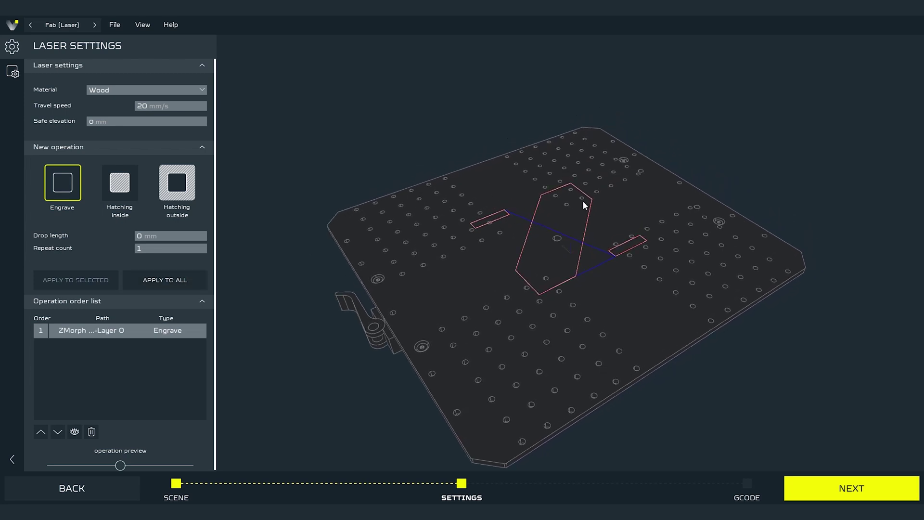
pyautogui.scroll(2, 584, 206)
pyautogui.scroll(1, 584, 203)
pyautogui.scroll(2, 587, 217)
pyautogui.scroll(2, 570, 238)
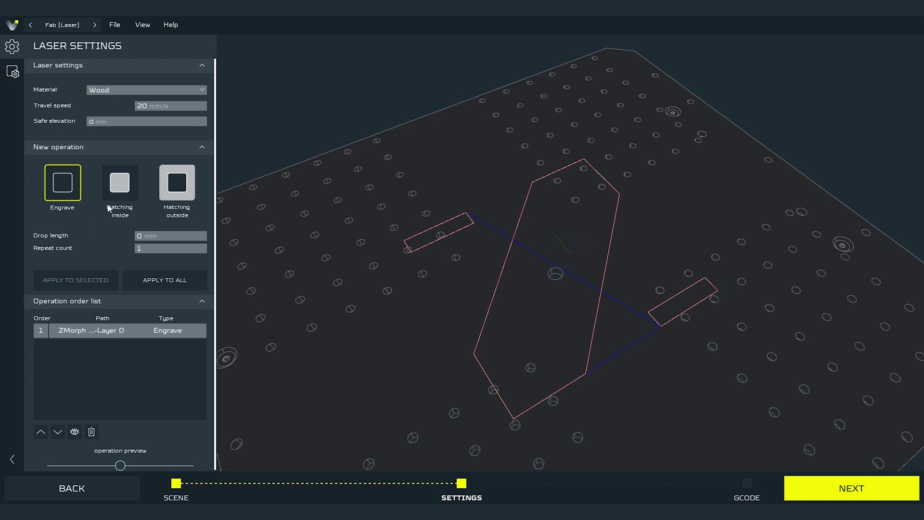
# Add a Hatching inside operation at 45° with 1 mm spacing applied to all shapes.
pyautogui.click(121, 188)
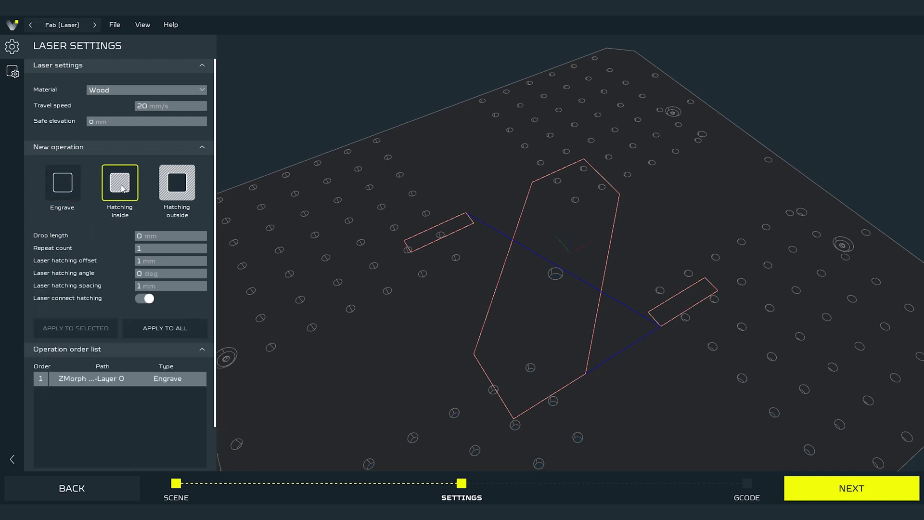
pyautogui.click(144, 260)
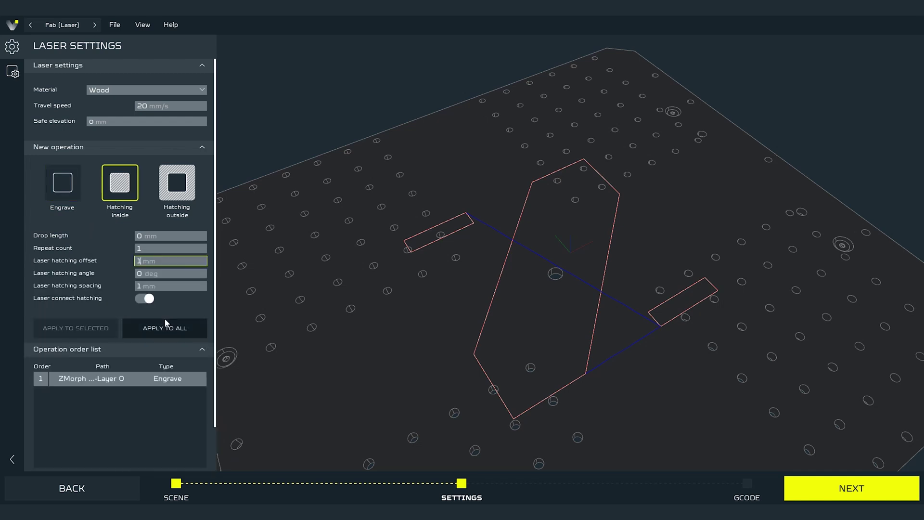
pyautogui.click(150, 275)
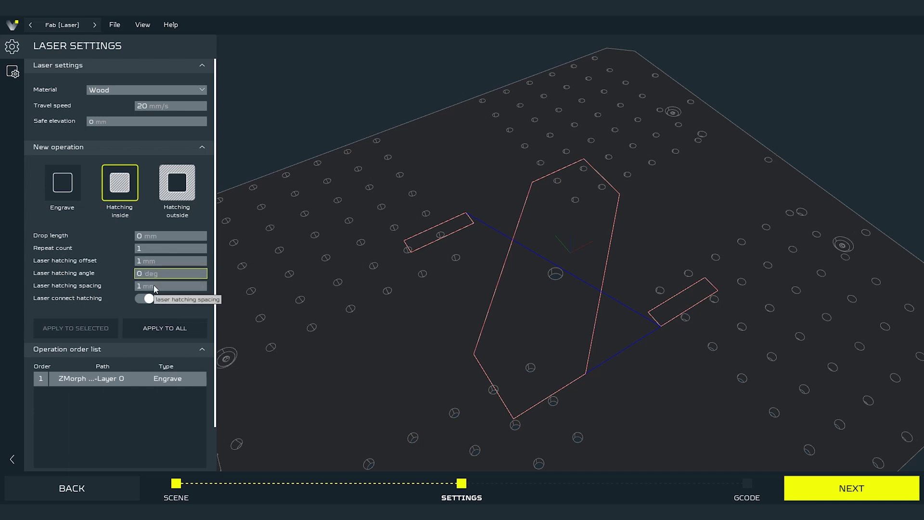
pyautogui.doubleClick(157, 274)
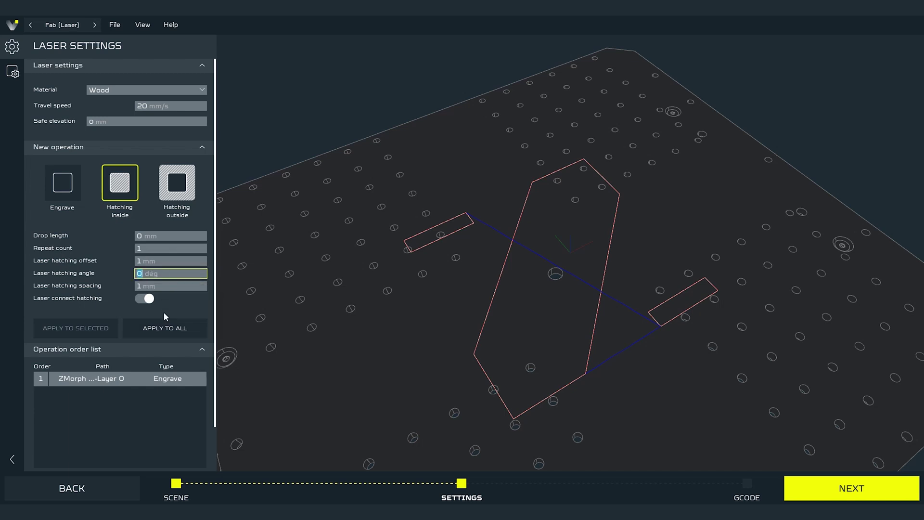
pyautogui.click(166, 331)
pyautogui.click(166, 333)
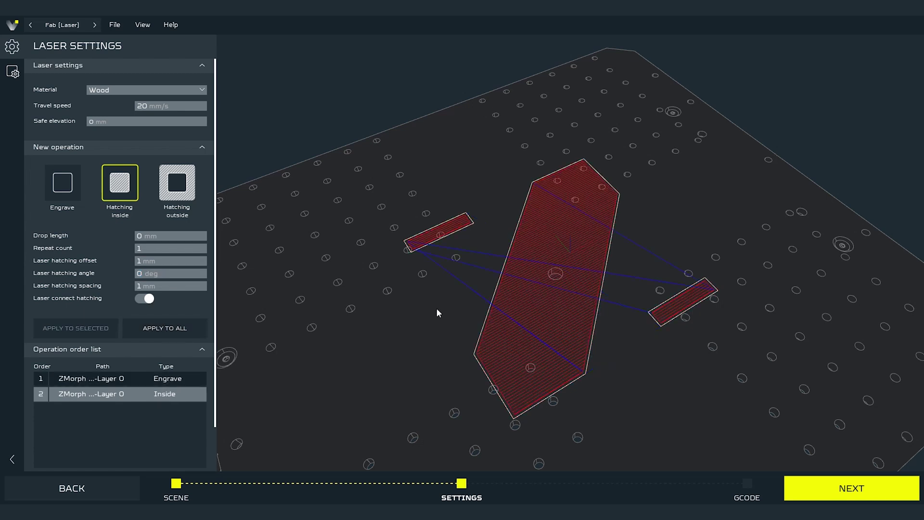
pyautogui.scroll(2, 508, 387)
pyautogui.scroll(2, 506, 386)
pyautogui.scroll(2, 331, 190)
pyautogui.scroll(1, 491, 265)
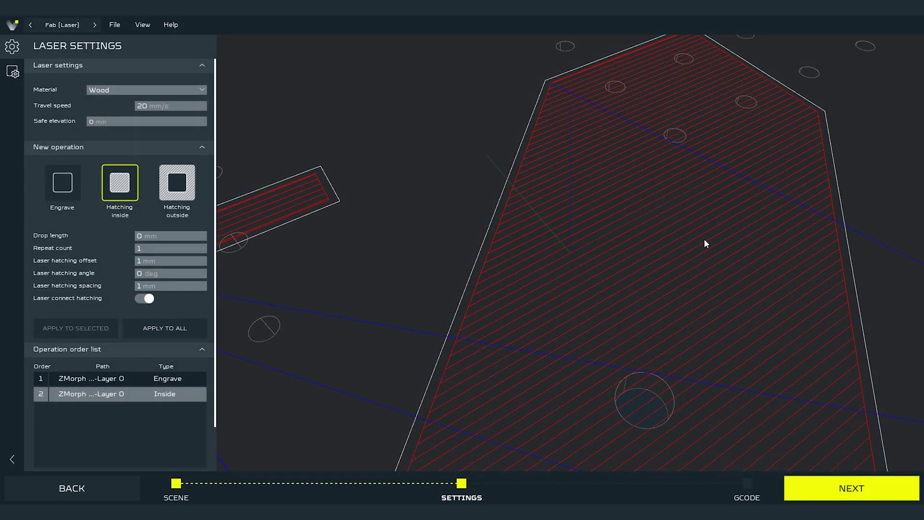
pyautogui.scroll(-1, 400, 252)
pyautogui.scroll(-3, 395, 253)
pyautogui.scroll(-2, 395, 253)
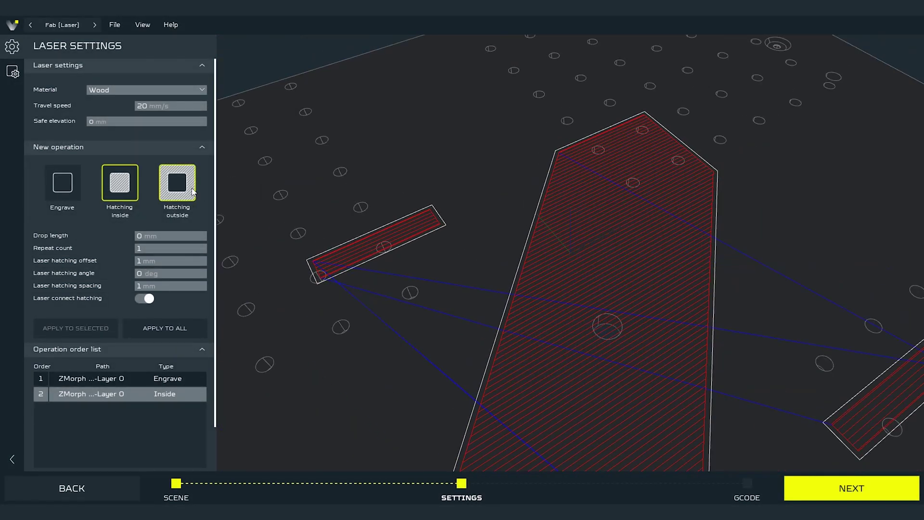
# Add a Hatching outside operation applied to all shapes and preview it around them.
pyautogui.click(187, 185)
pyautogui.scroll(-2, 225, 195)
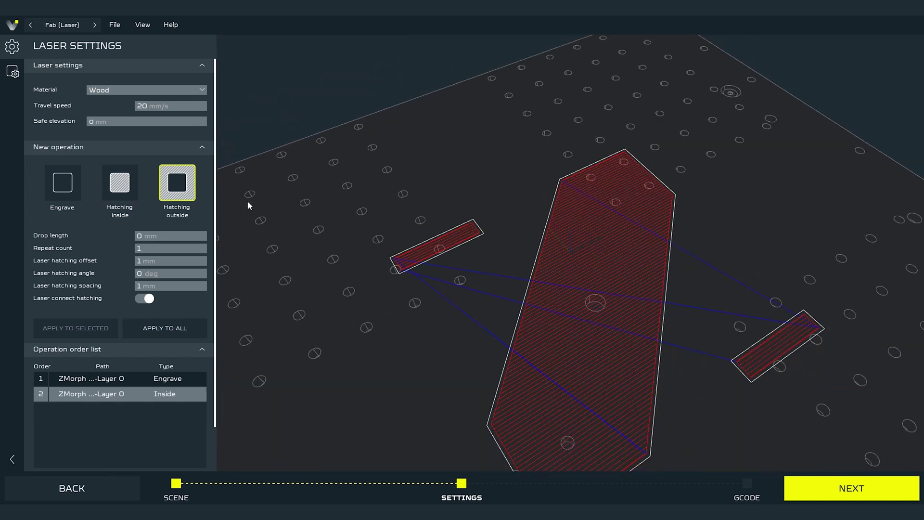
pyautogui.click(192, 329)
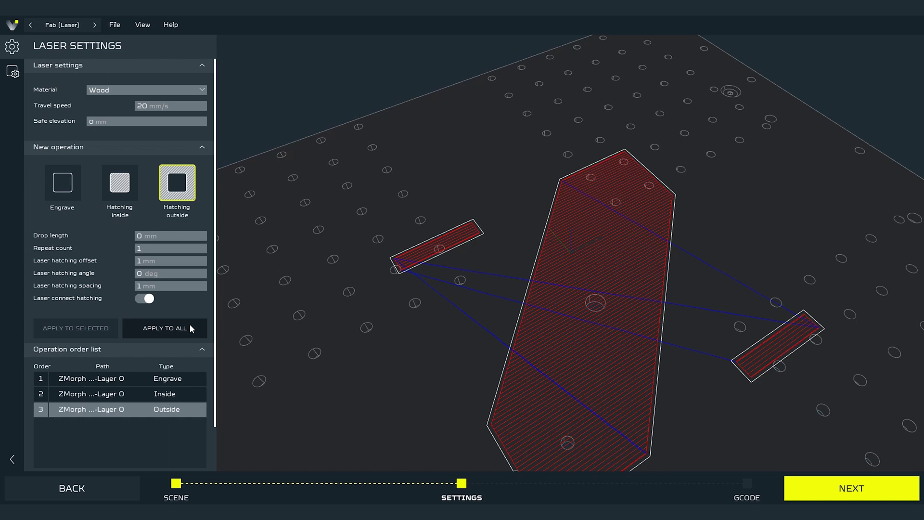
pyautogui.click(190, 329)
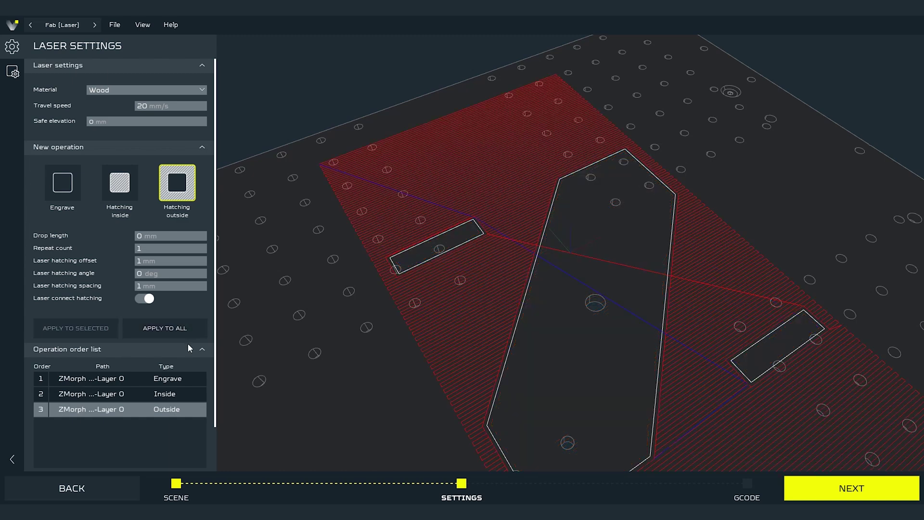
pyautogui.scroll(-2, 402, 313)
pyautogui.scroll(2, 392, 295)
pyautogui.moveTo(407, 304)
pyautogui.mouseDown(button='middle')
pyautogui.moveTo(367, 254)
pyautogui.moveTo(412, 252)
pyautogui.mouseUp(button='middle')
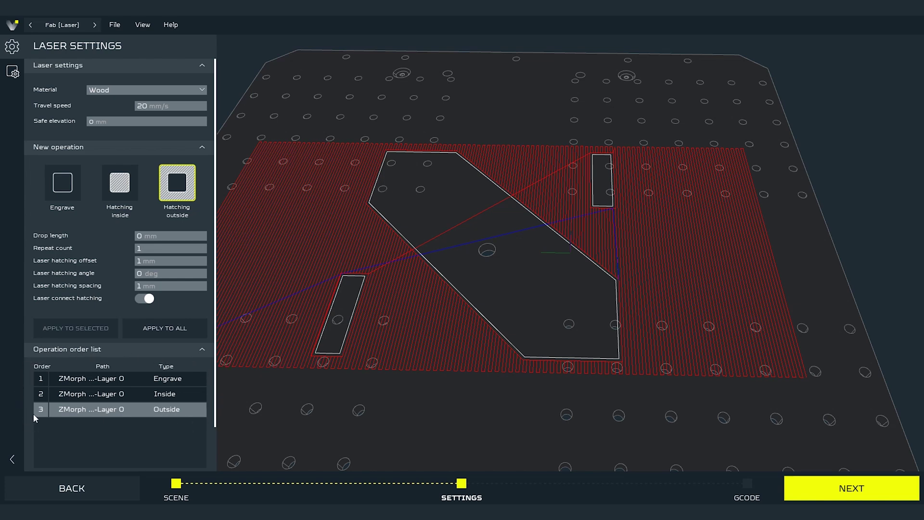
pyautogui.moveTo(215, 405); pyautogui.dragTo(214, 446)
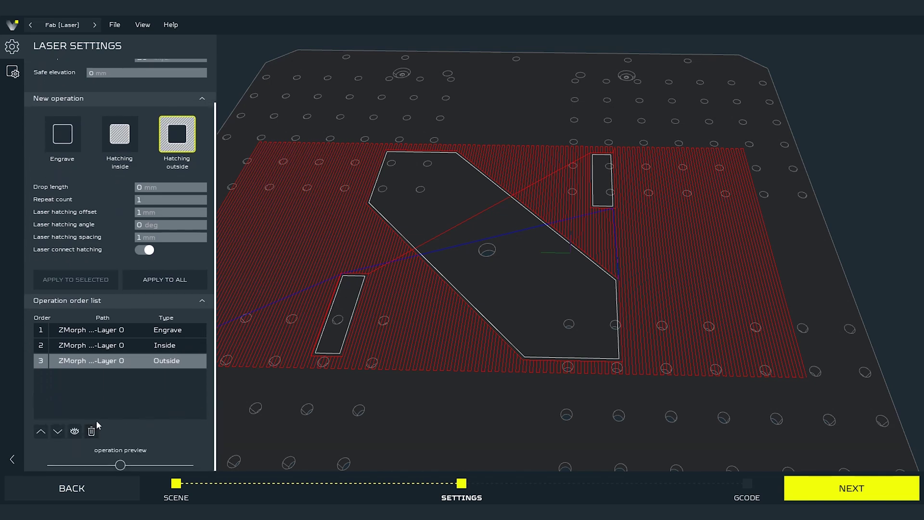
# Delete the existing Outside, Inside and Engrave operations.
pyautogui.click(91, 431)
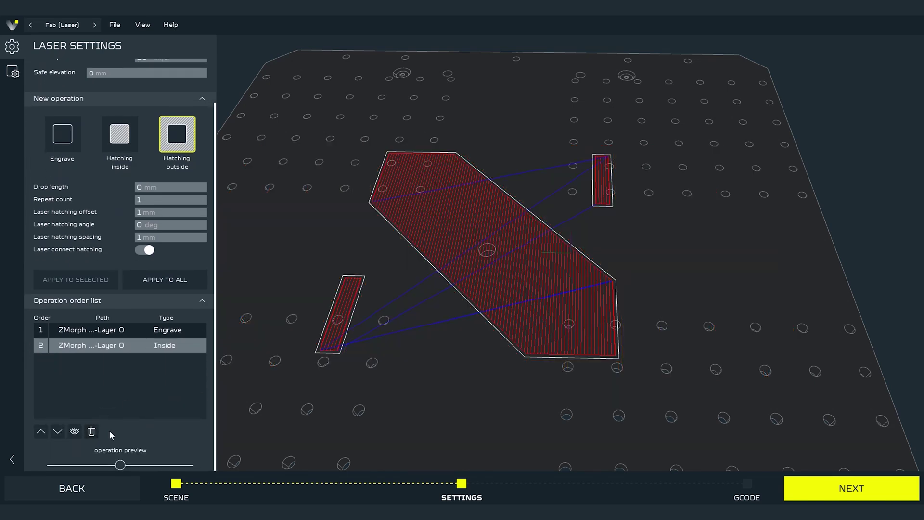
pyautogui.click(92, 431)
pyautogui.click(92, 431)
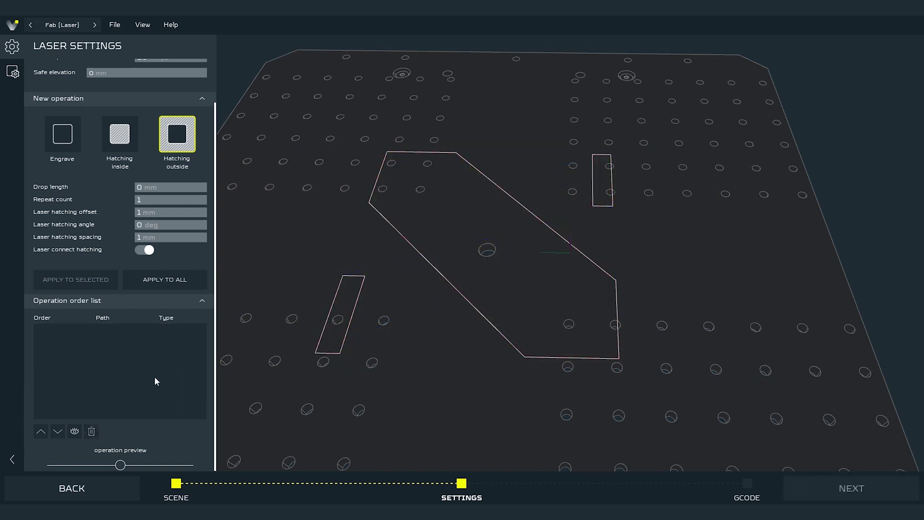
# Add a Hatching inside operation with 0 mm offset and 45° angle to all shapes.
pyautogui.click(129, 135)
pyautogui.doubleClick(149, 213)
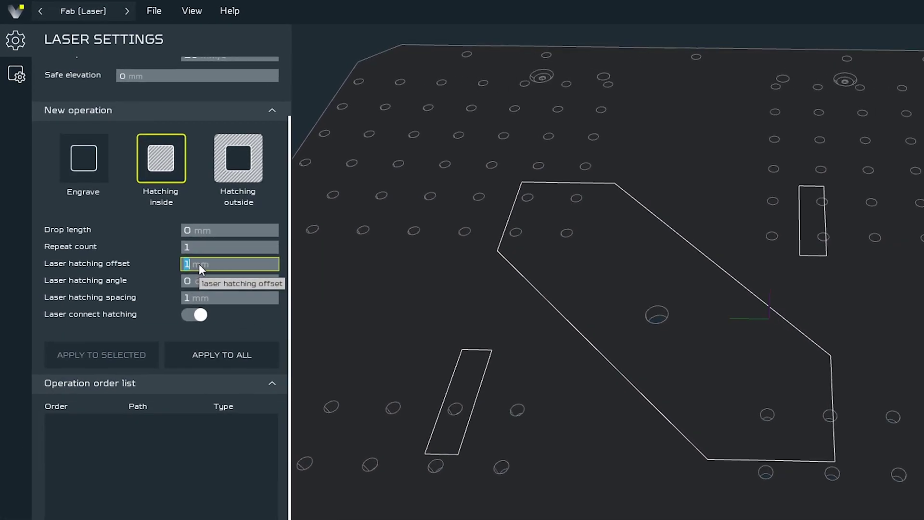
pyautogui.write('0')
pyautogui.doubleClick(199, 280)
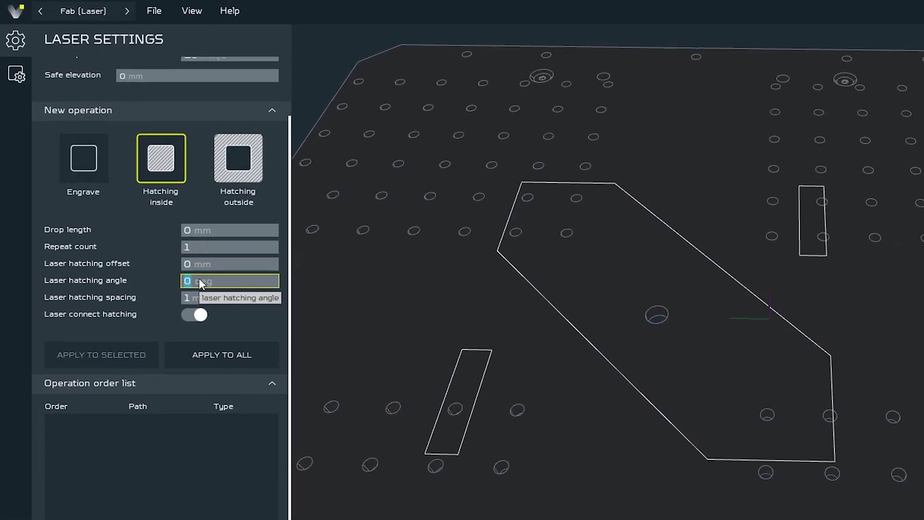
pyautogui.write('45')
pyautogui.click(208, 296)
pyautogui.doubleClick(208, 297)
pyautogui.write('0.5')
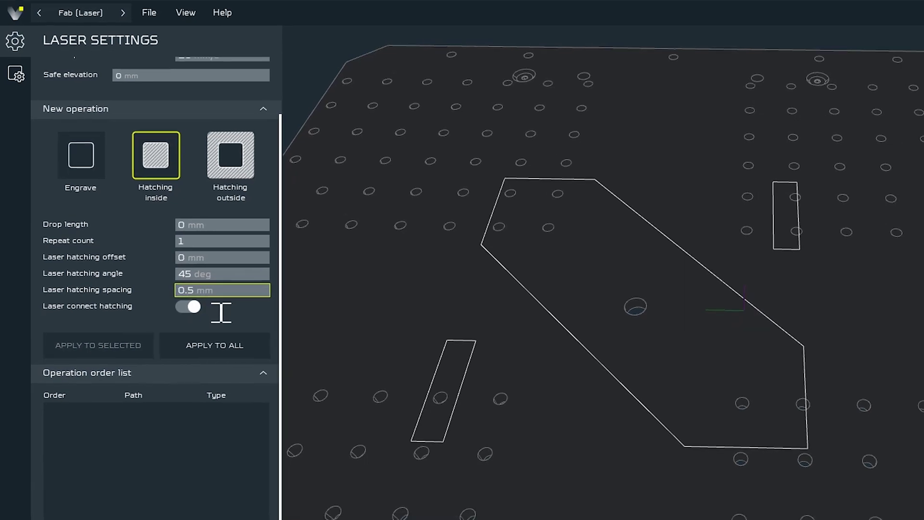
pyautogui.click(224, 347)
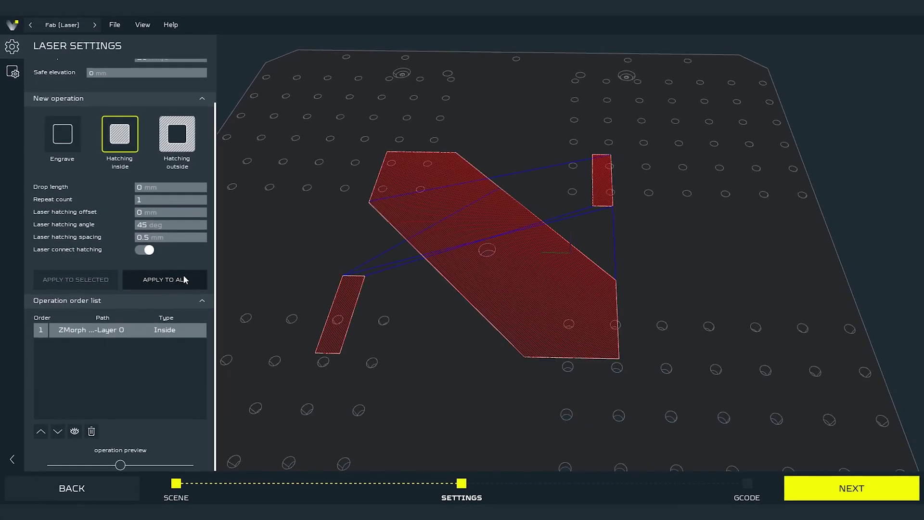
pyautogui.moveTo(459, 303); pyautogui.dragTo(376, 303)
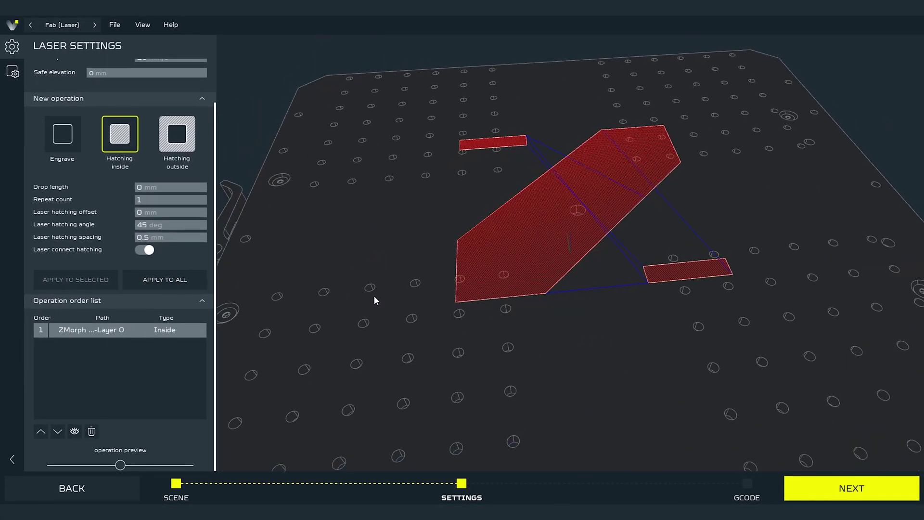
pyautogui.moveTo(537, 180); pyautogui.dragTo(483, 267)
pyautogui.scroll(2, 482, 268)
pyautogui.scroll(2, 481, 279)
pyautogui.scroll(3, 479, 280)
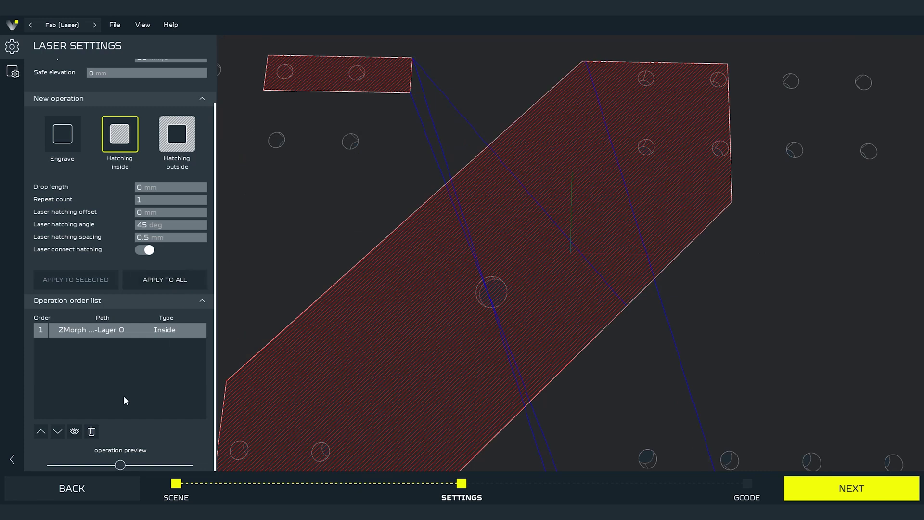
# Redo the inside hatching with 1 mm spacing and apply it to all shapes.
pyautogui.click(92, 431)
pyautogui.click(154, 240)
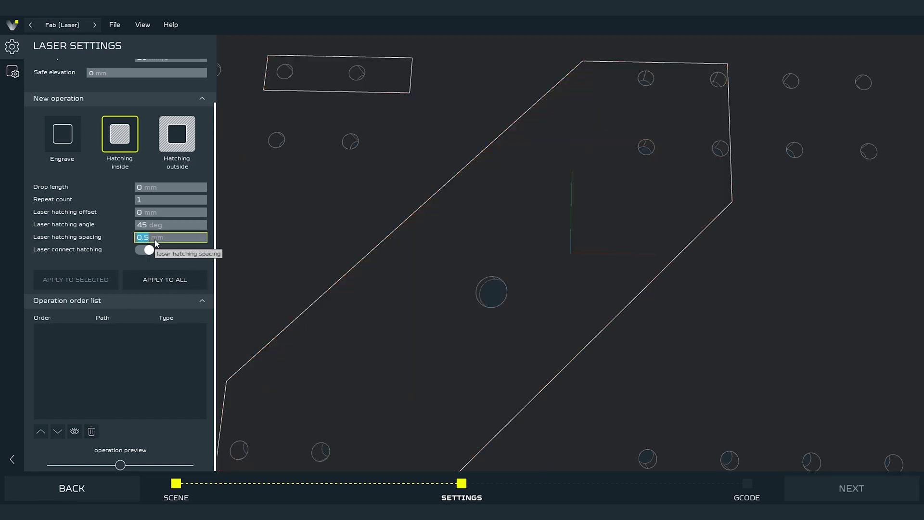
pyautogui.write('1')
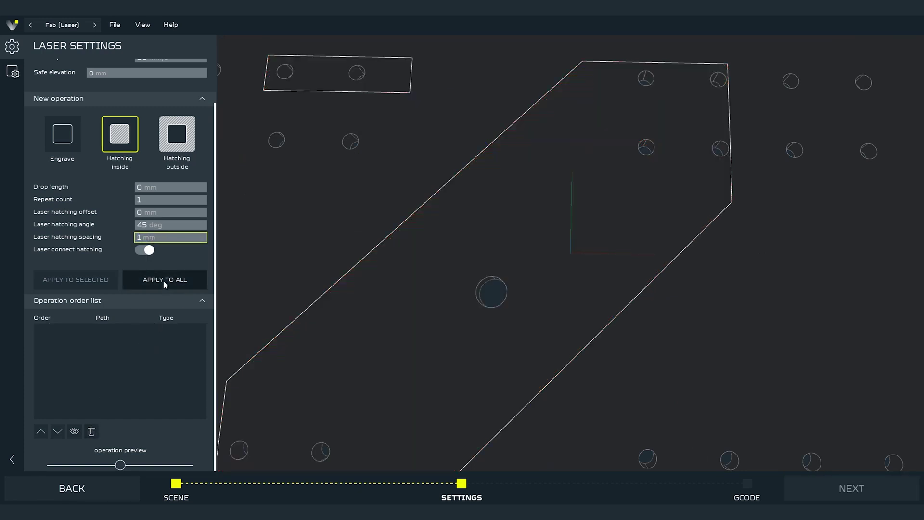
pyautogui.click(164, 280)
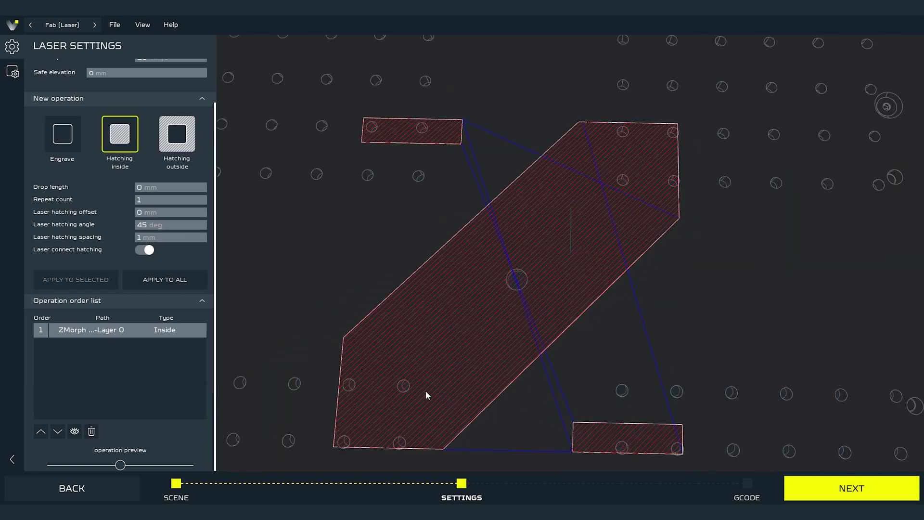
# Generate the G-code toolpath, giving an 11 min 25 s estimate ready to save.
pyautogui.click(808, 480)
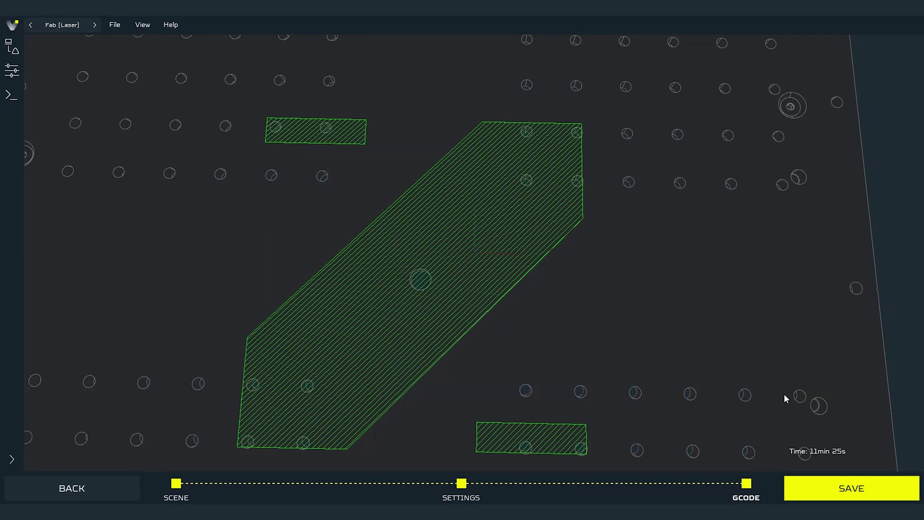